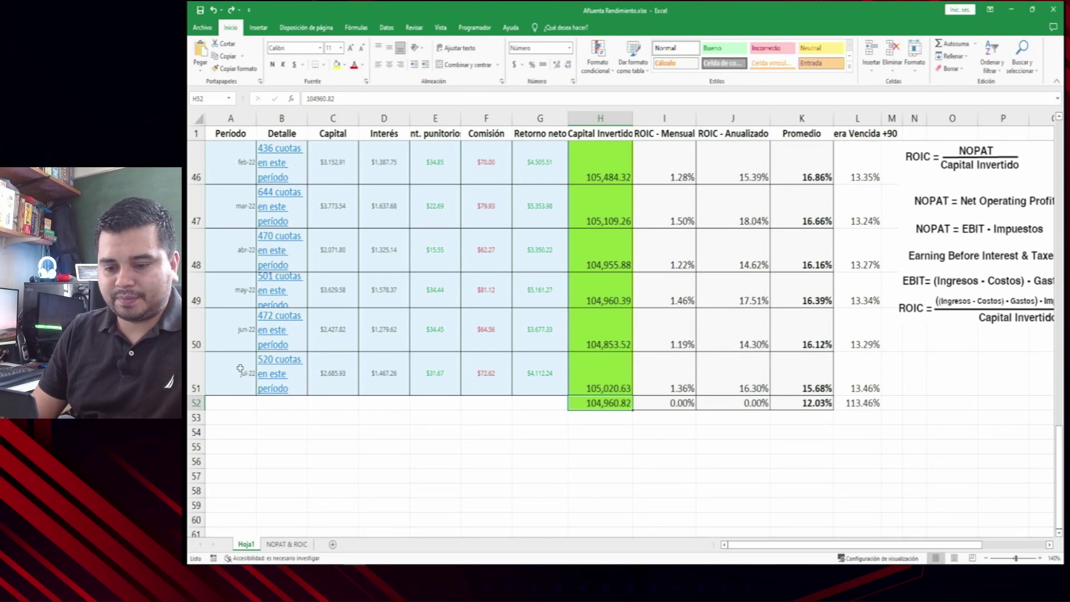
Check the portfolio statistics on the Afluenta site and enter 13.43% in the overdue +90 column (L52) of the workbook.
left_click_drag(248, 370, 535, 374)
mouse_move(354, 564)
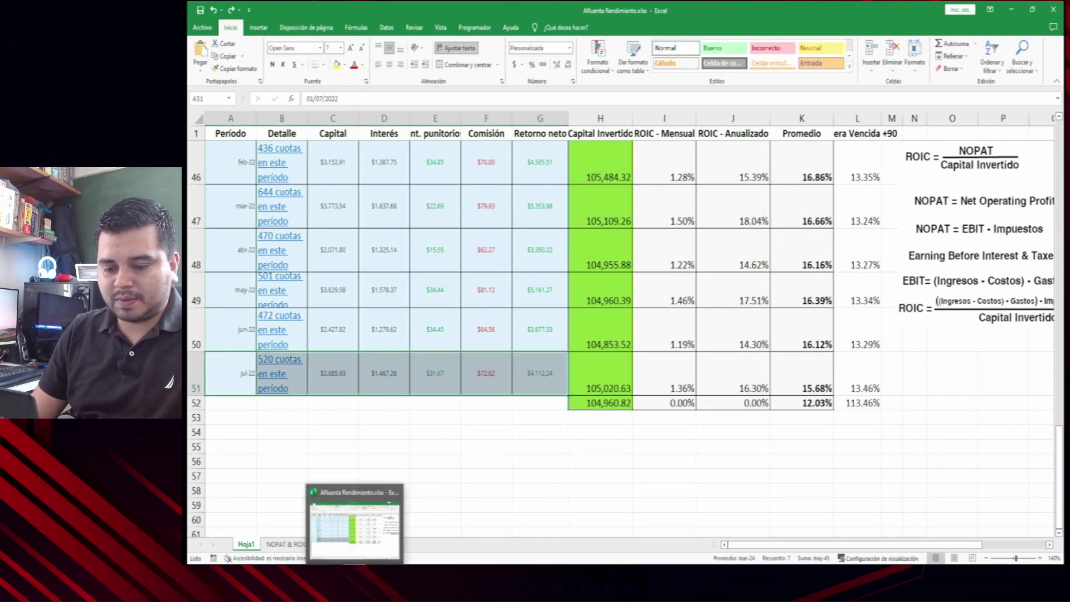
key("alt+Tab")
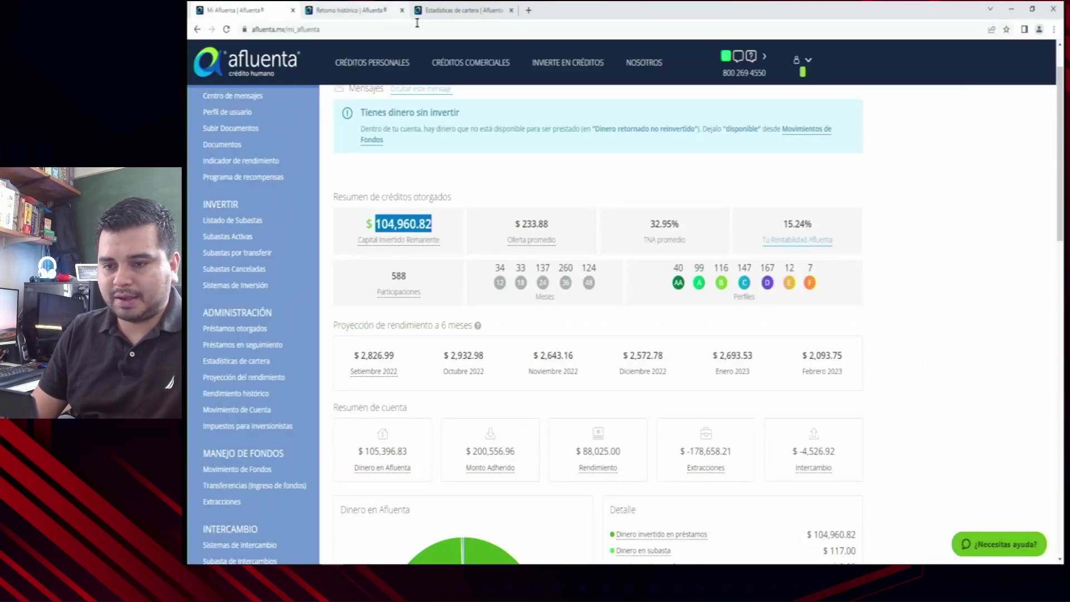
left_click(443, 7)
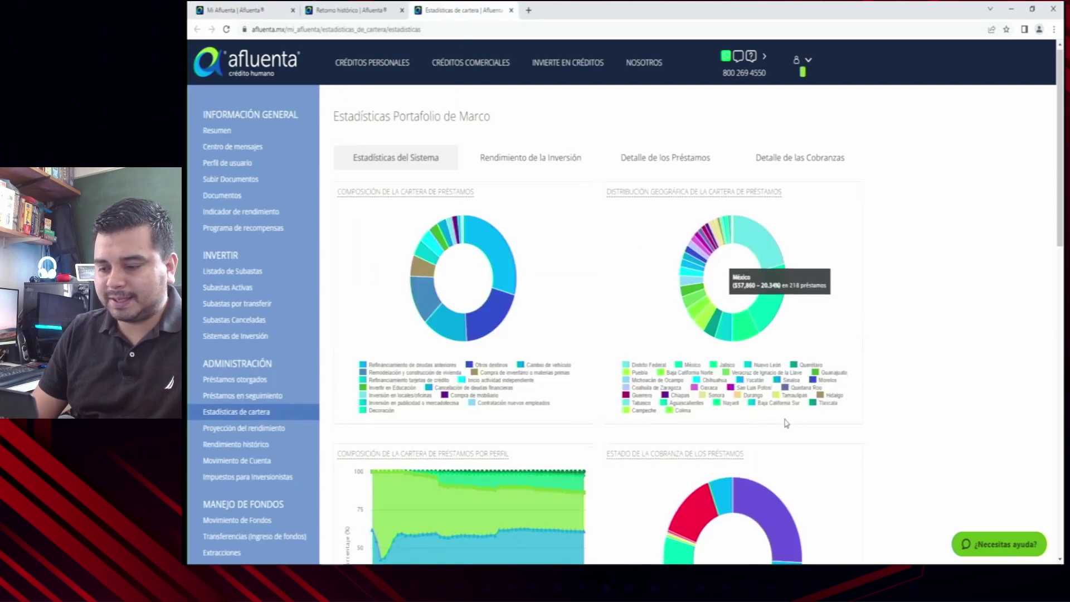
scroll(719, 457, "down", 1)
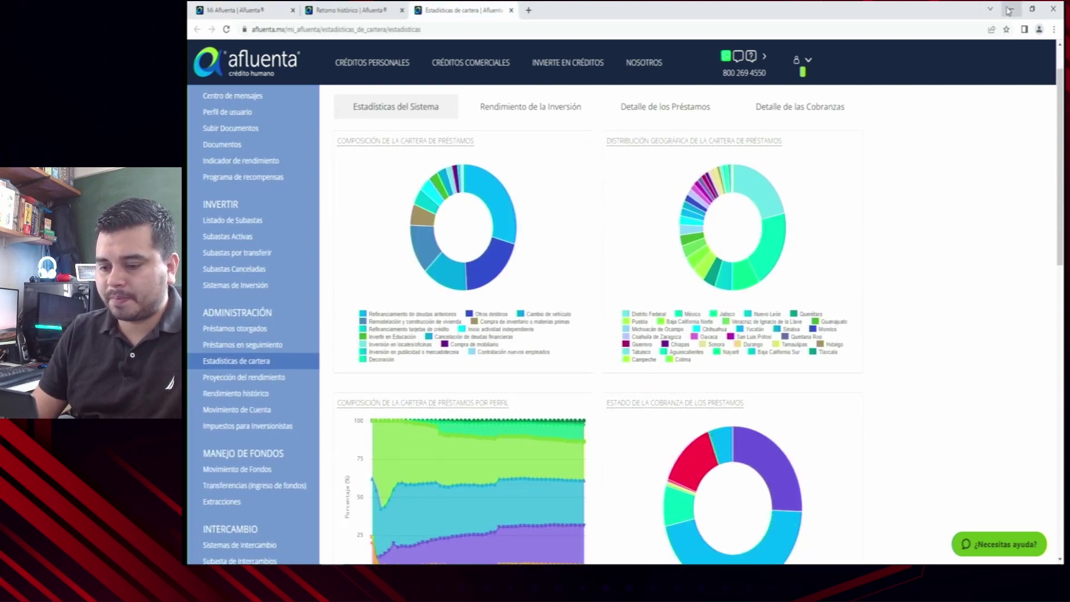
key("alt+Tab")
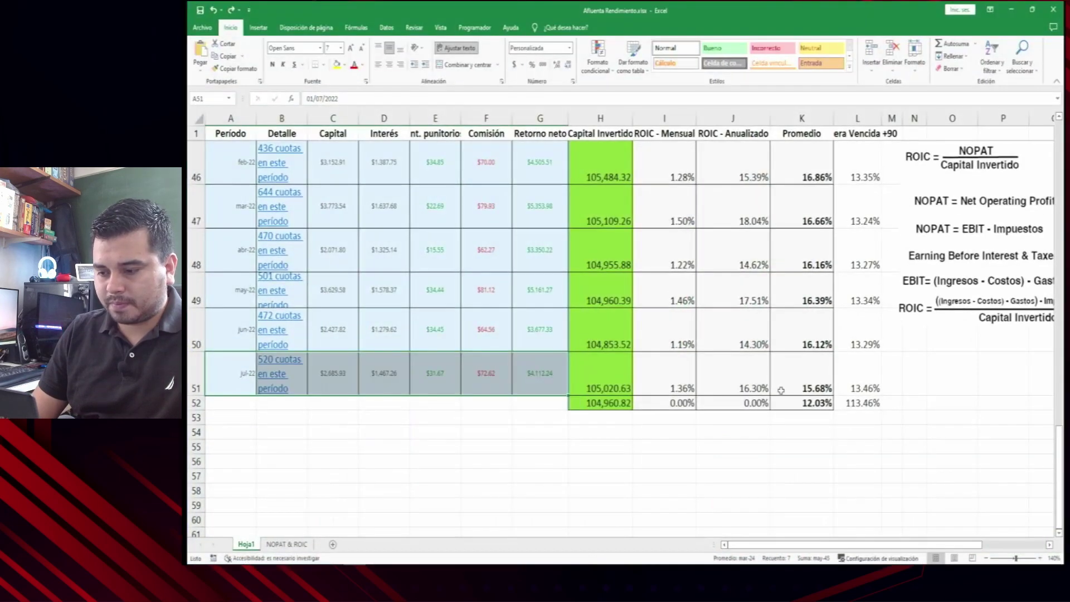
left_click(869, 401)
key("Return")
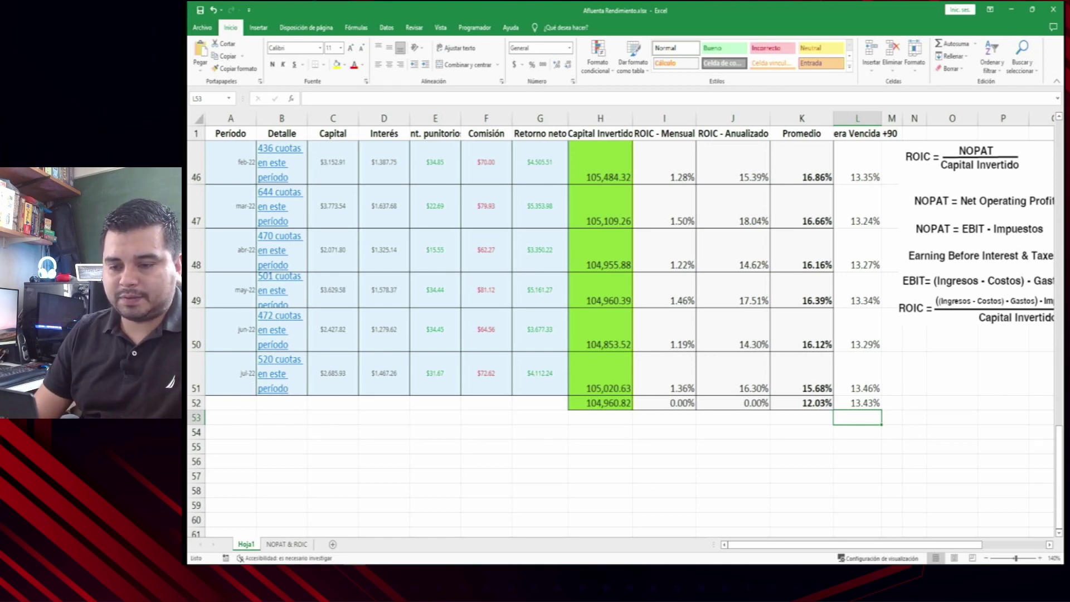
Copy the Agosto 2022 row from page 4 of Afluenta's Retorno histórico table into row 52 of the workbook, starting at A52.
key("alt+Tab")
left_click(351, 10)
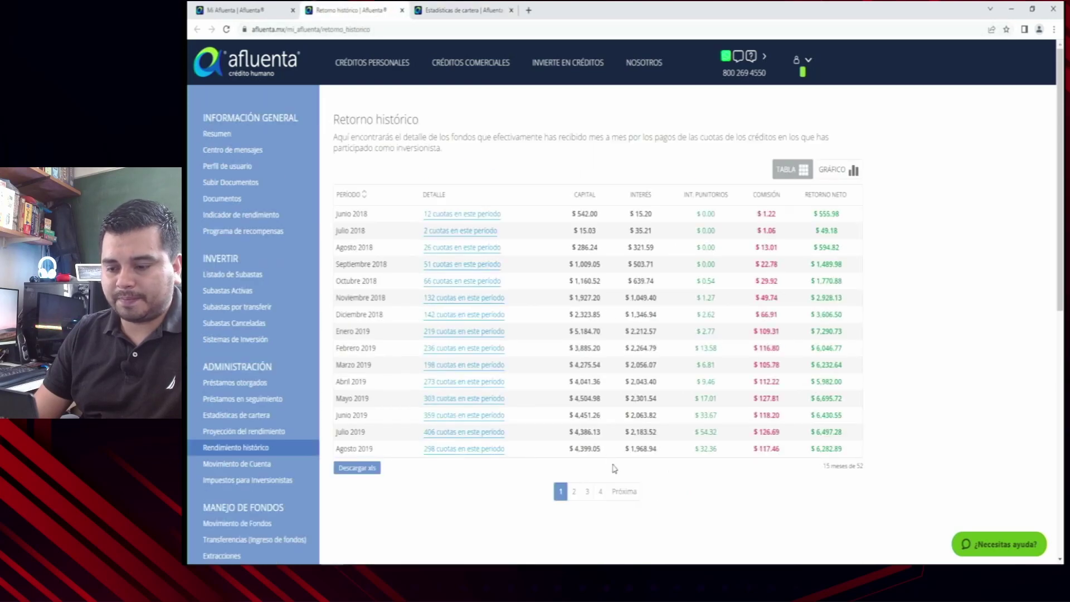
left_click(625, 492)
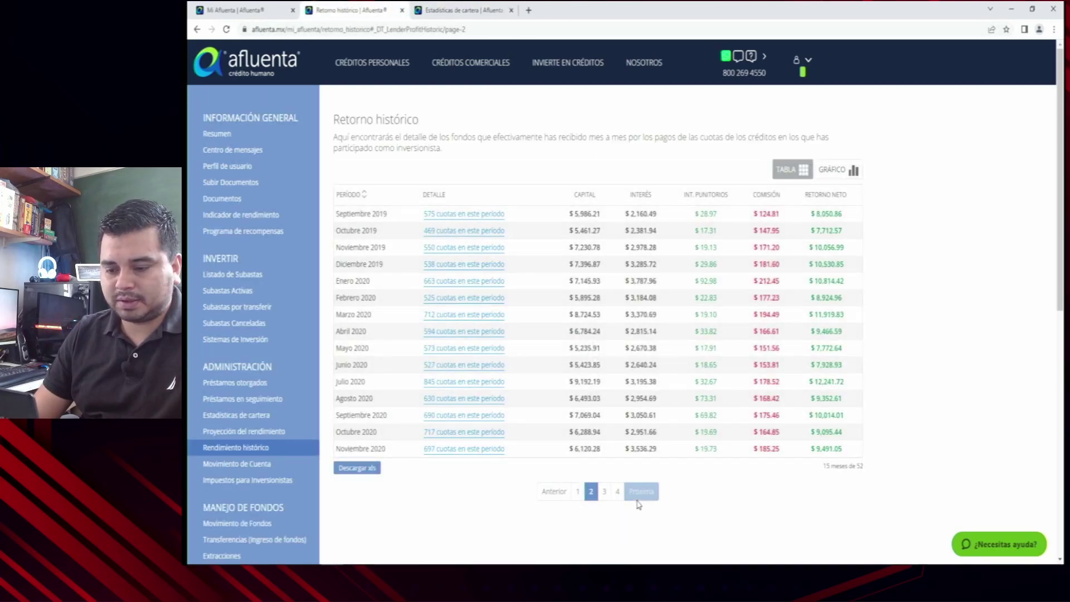
left_click(617, 492)
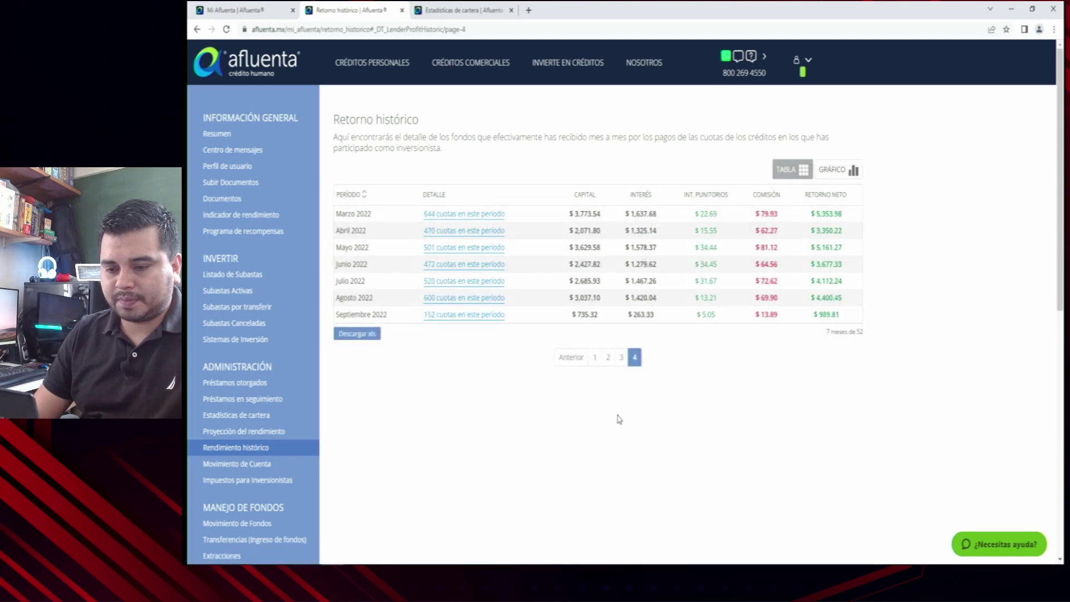
left_click_drag(336, 297, 847, 322)
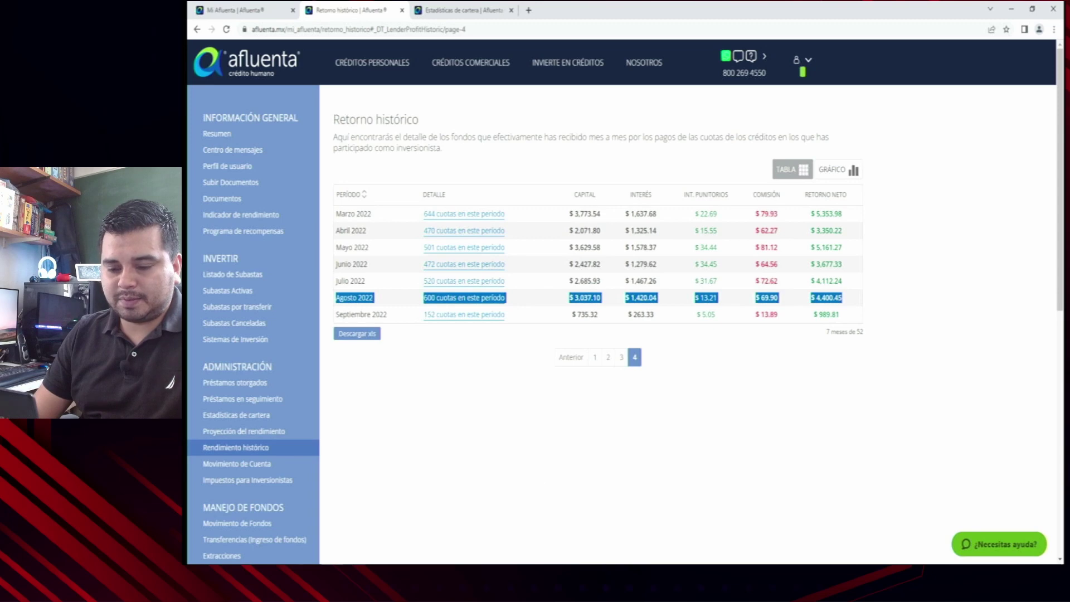
key("alt+Tab")
left_click(244, 402)
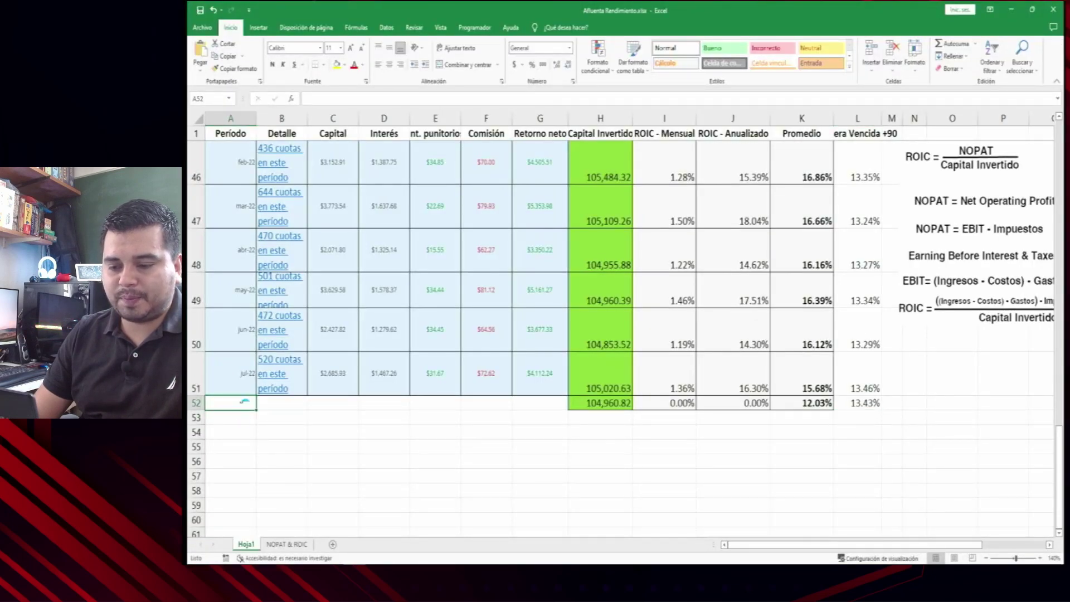
type("ago-22\t600 cuotas en este período\t$3,037.10\t$1,420.04\t$13.21\t$69.90\t$4,400.45")
Apply the formatting of the July row (A51:G51) to the August row (A52:G52).
left_click_drag(228, 379, 544, 364)
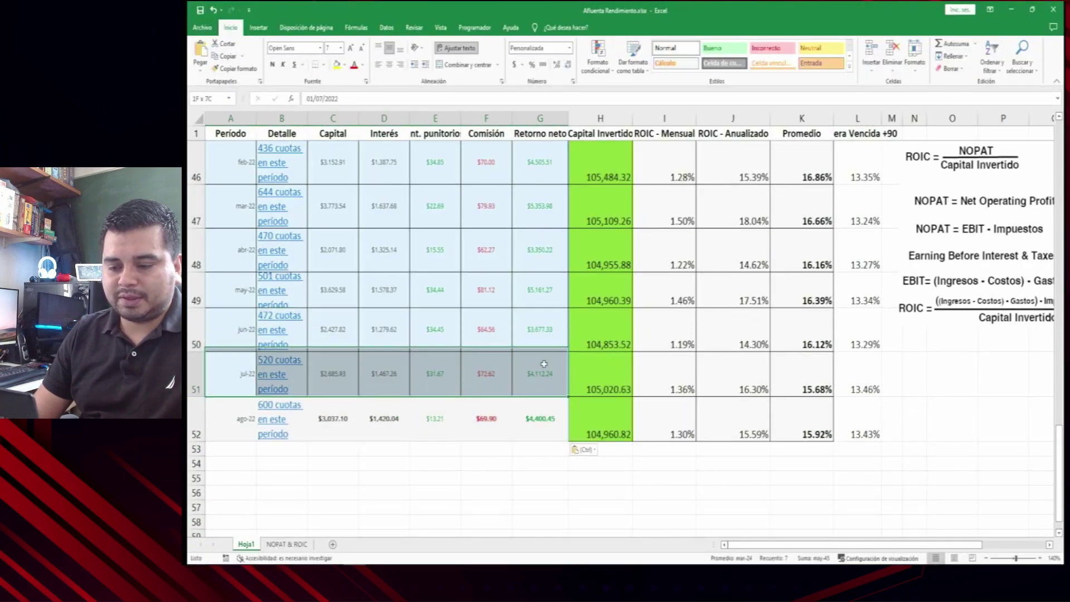
left_click(234, 68)
left_click(228, 426)
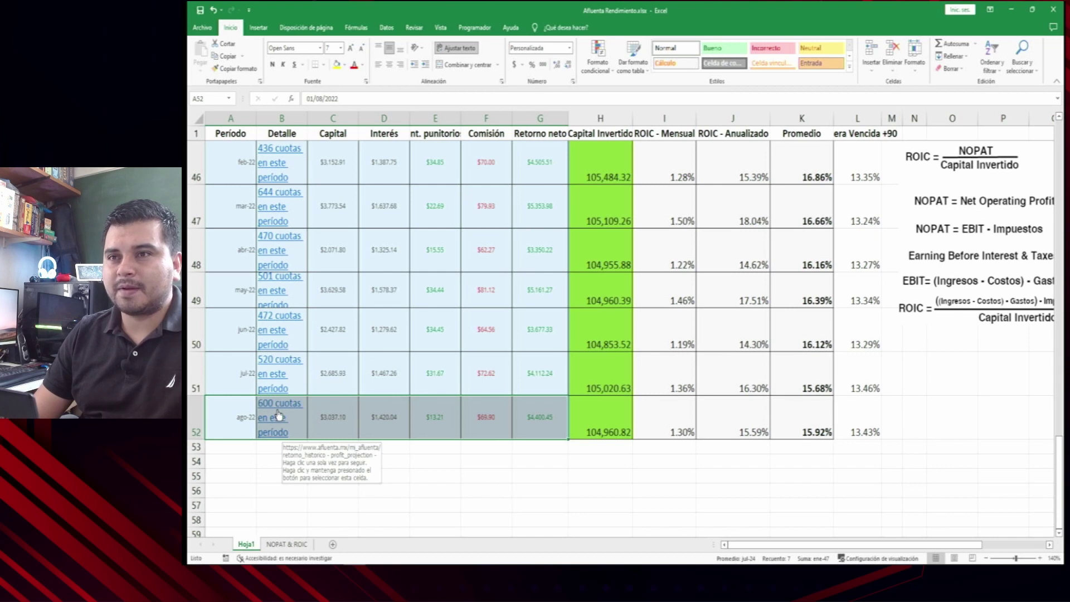
Compare August's invested capital, interest, commission and net return with the preceding months in rows 50 to 52.
left_click(620, 381)
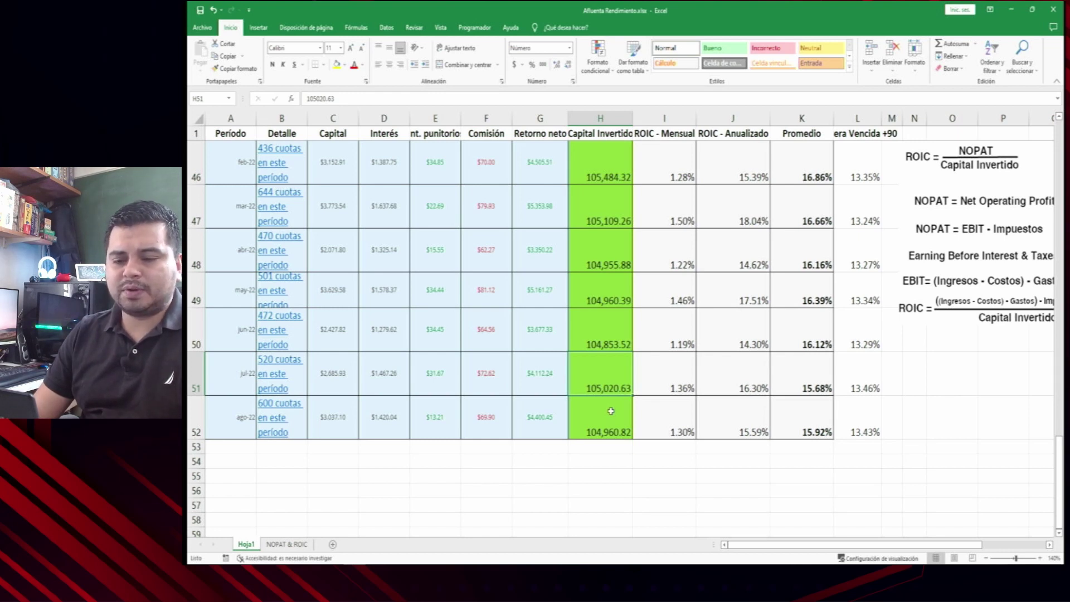
left_click_drag(387, 421, 387, 394)
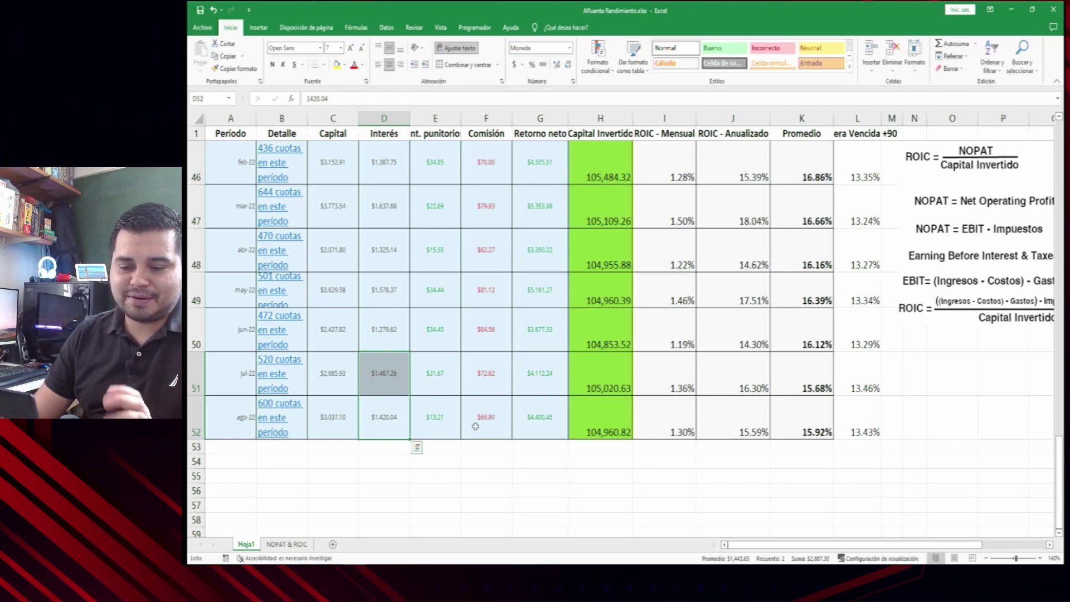
left_click(455, 430)
left_click(539, 425)
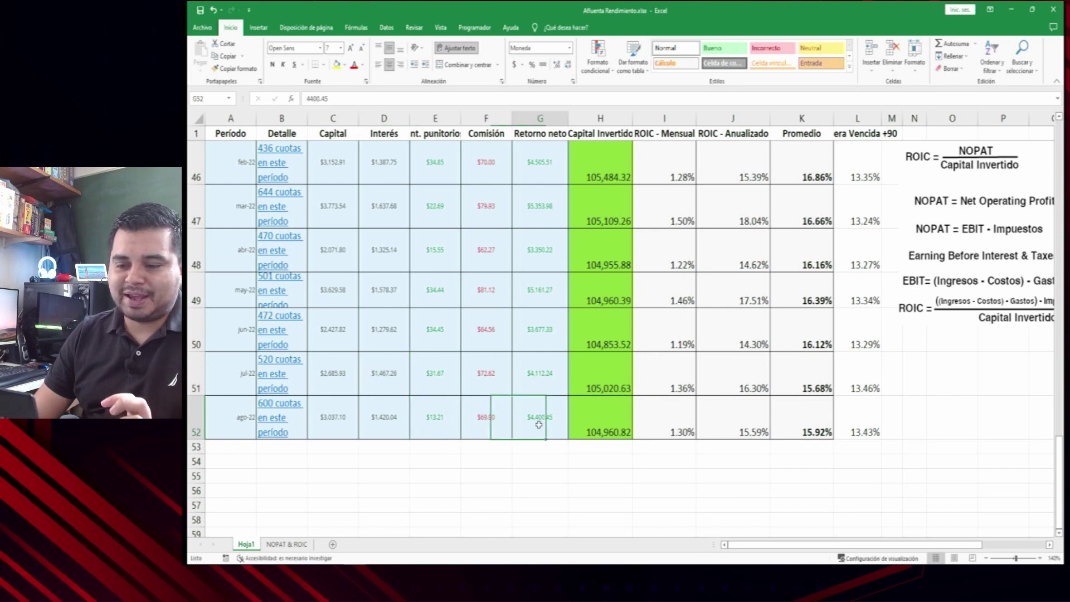
left_click(551, 389)
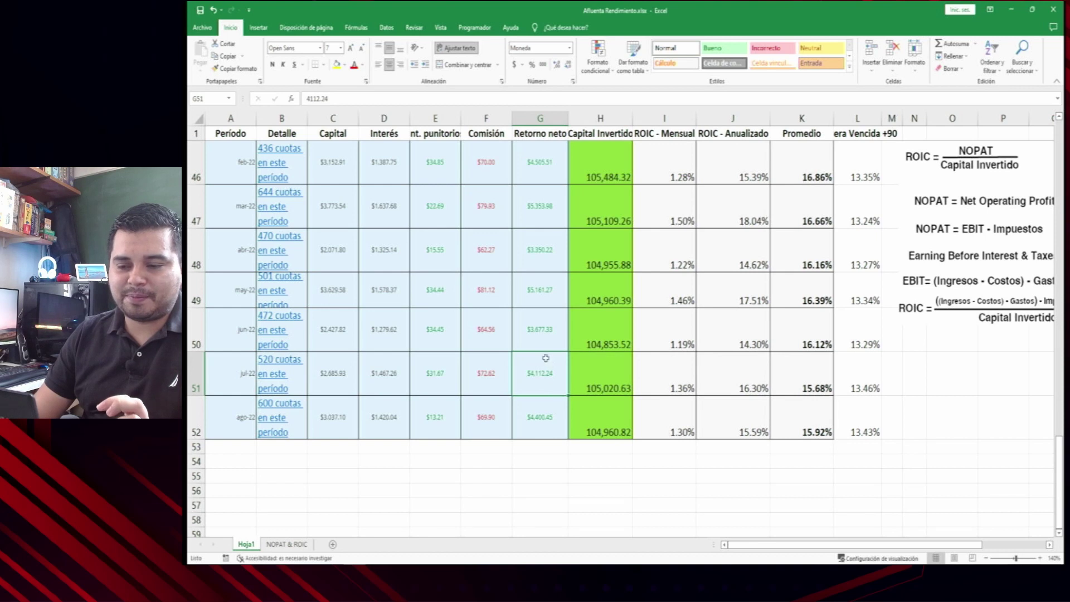
left_click(553, 338)
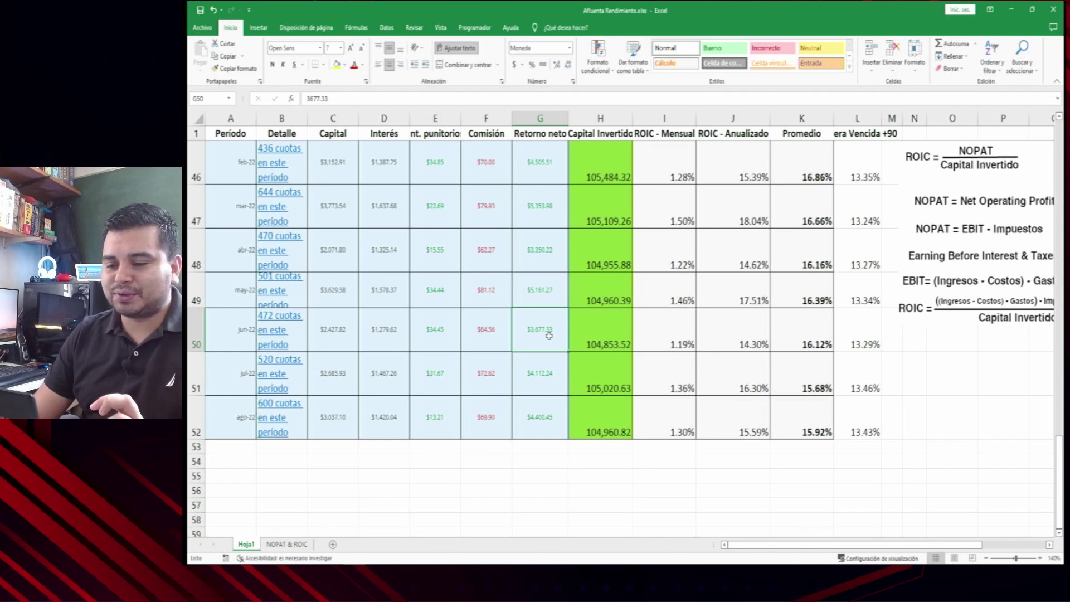
left_click(536, 429)
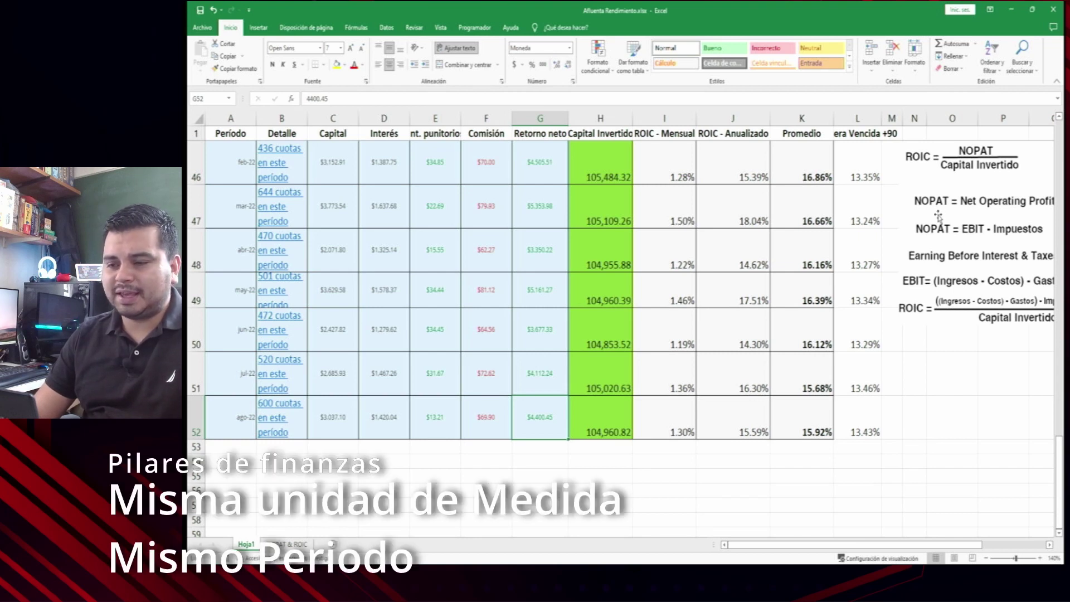
Move the ROIC formula image slightly closer to the overdue +90 column so more of its formulas can be read.
left_click_drag(937, 217, 914, 222)
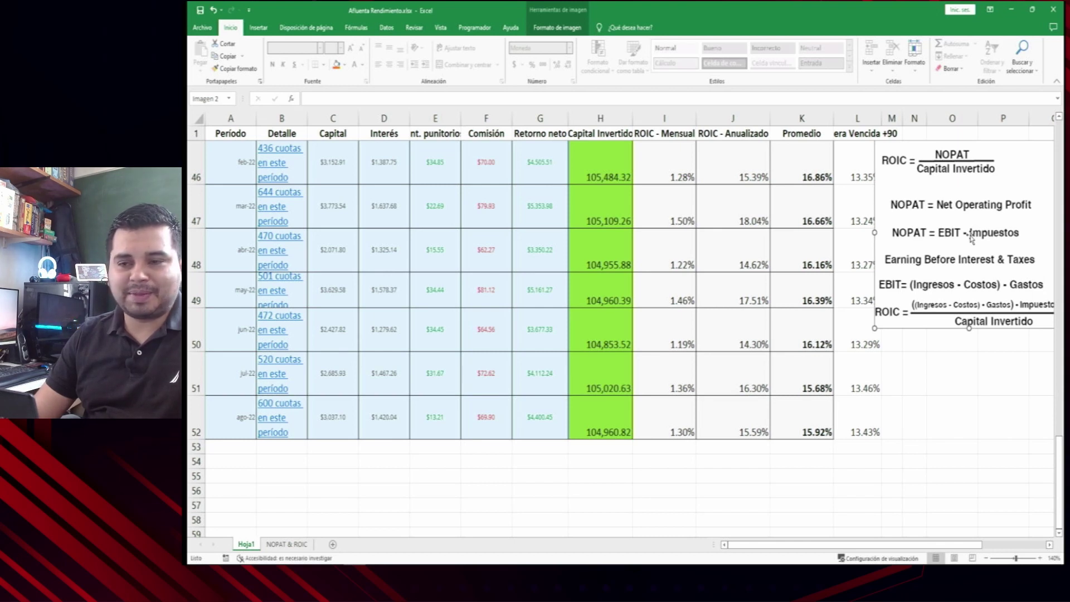
left_click_drag(945, 250, 957, 249)
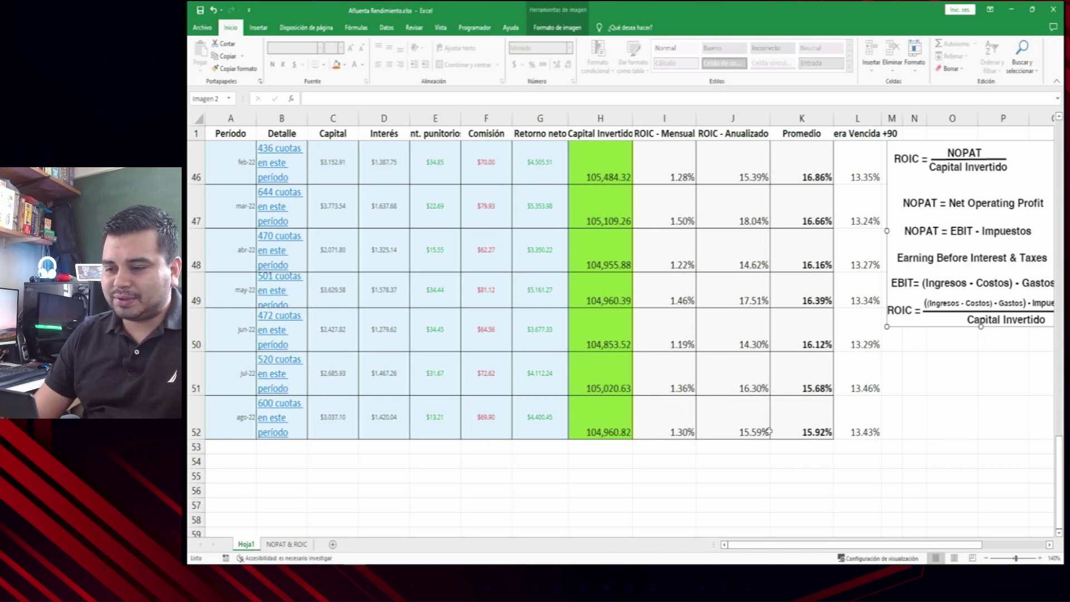
Compare the July and August interest, punitive interest, monthly and annualized ROIC, average and overdue +90 values.
left_click(745, 434)
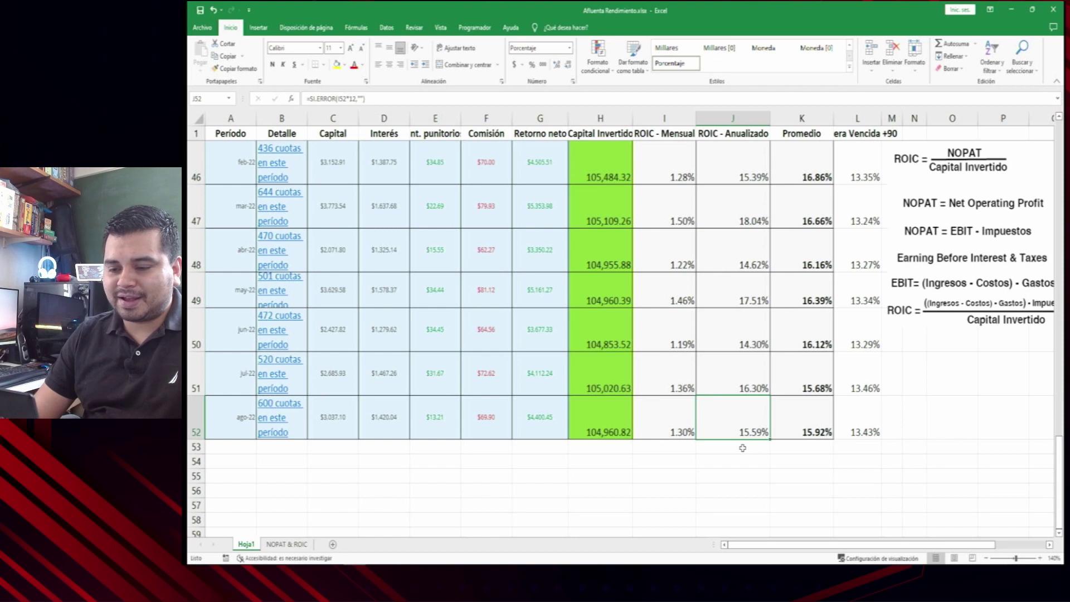
left_click_drag(395, 388, 393, 422)
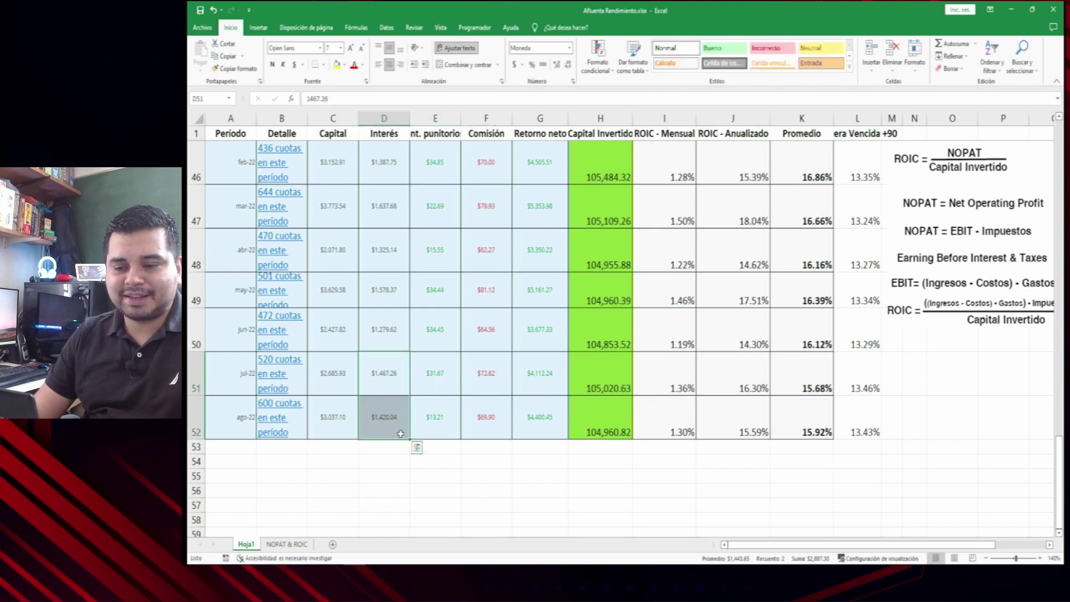
left_click_drag(453, 376, 448, 407)
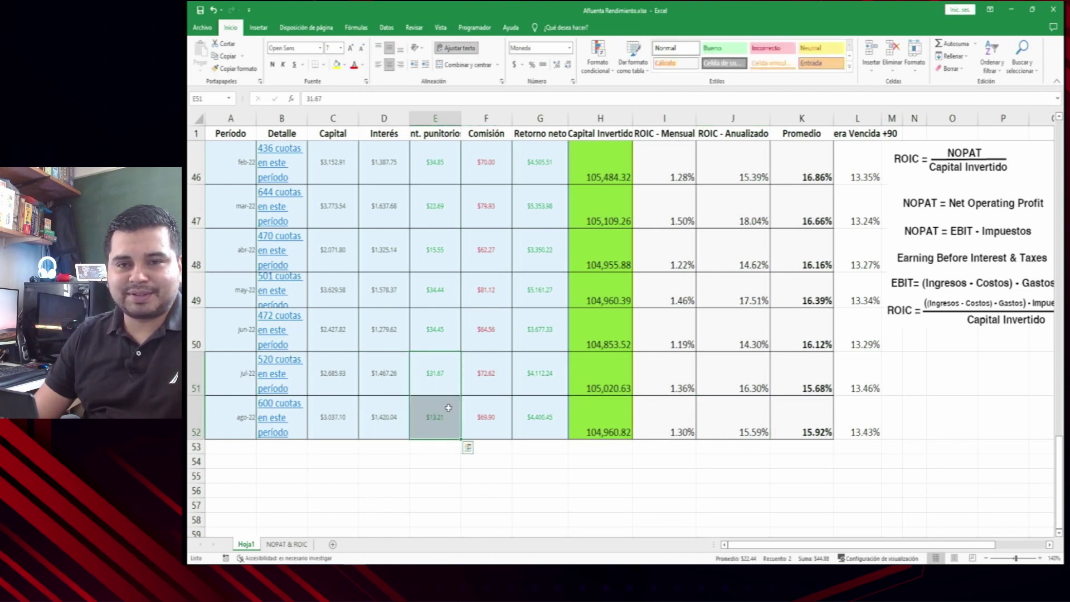
left_click_drag(688, 373, 685, 407)
left_click_drag(744, 372, 746, 409)
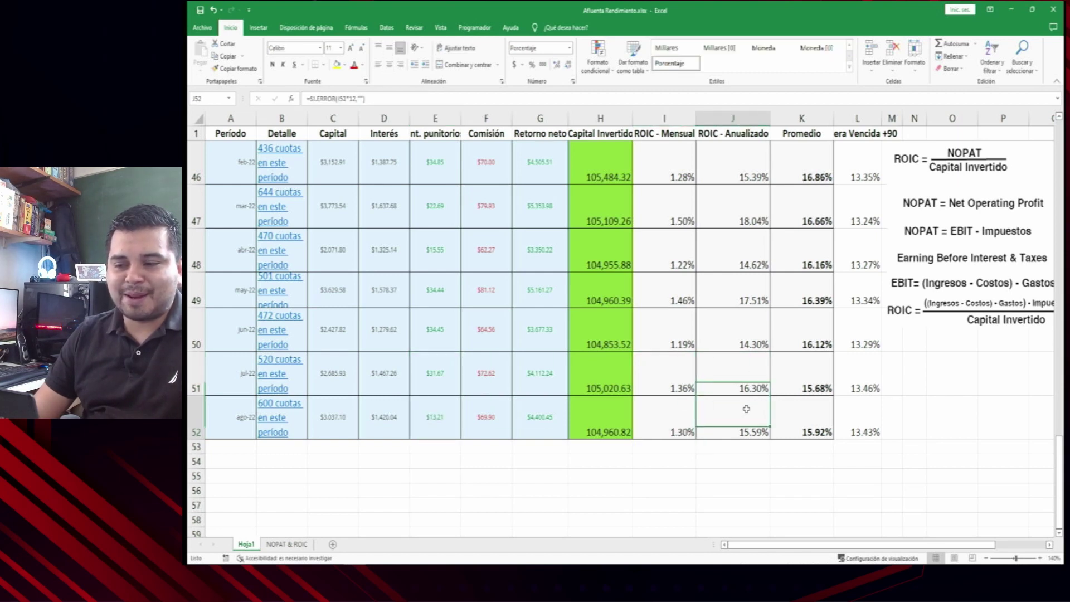
left_click(746, 408)
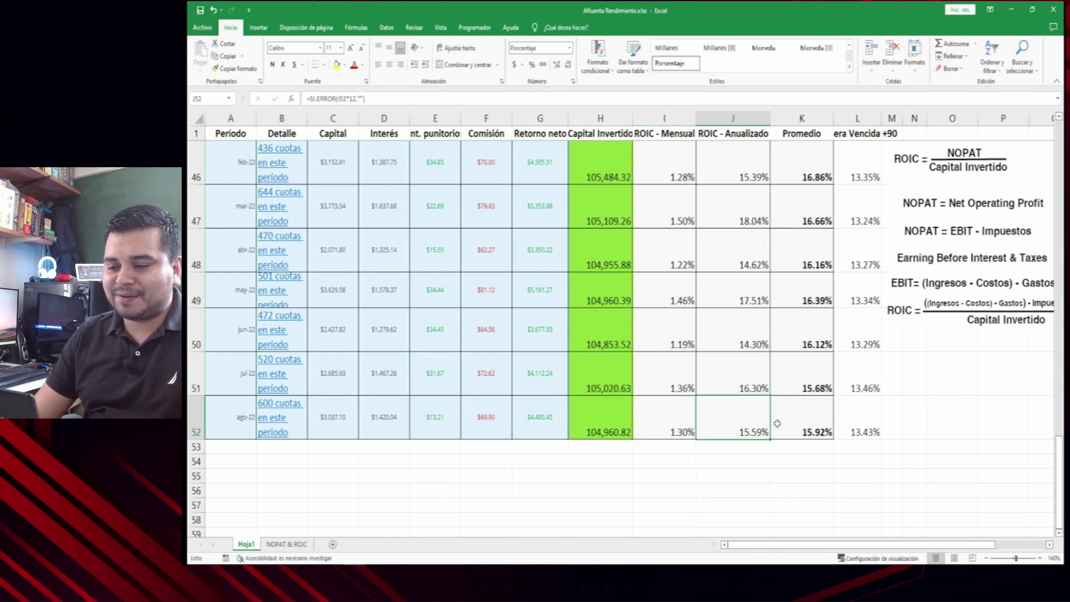
left_click(777, 424)
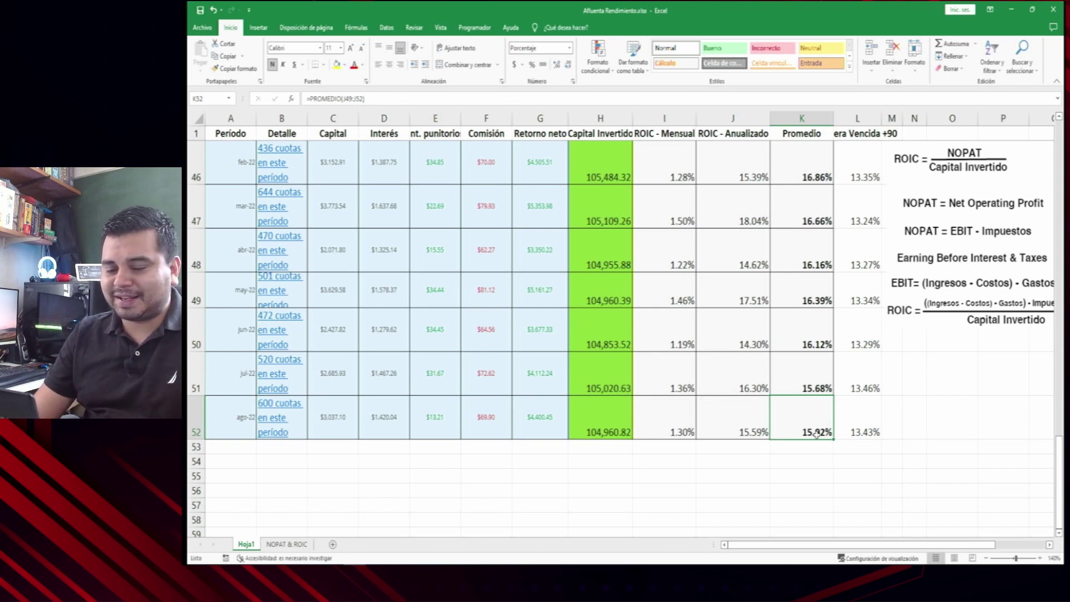
left_click_drag(862, 421, 865, 388)
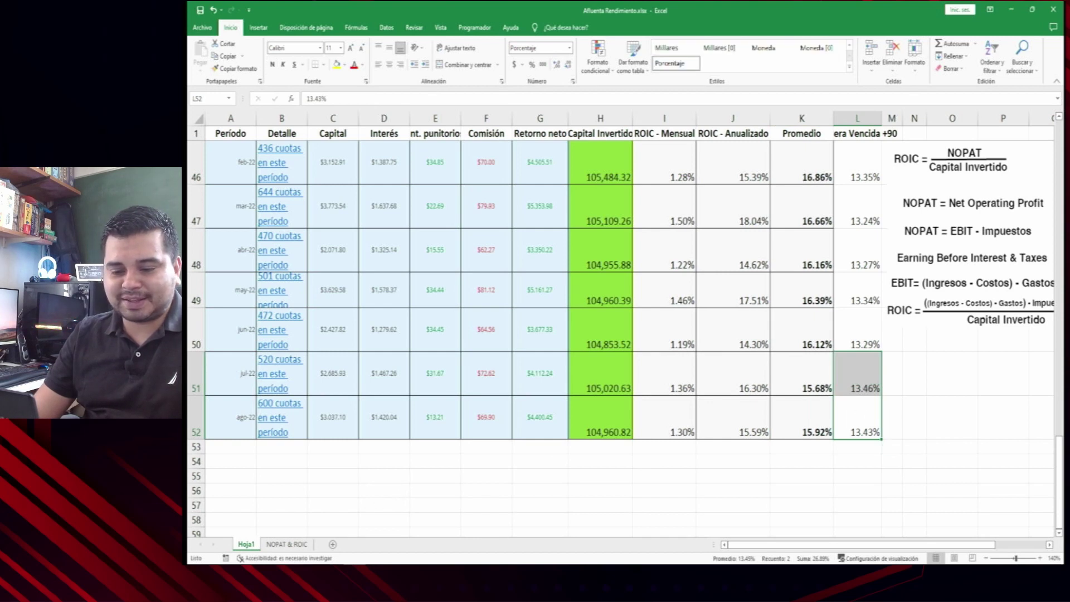
Switch to the Afluenta site and examine the regulatory notice and company details in the page footer.
mouse_move(287, 563)
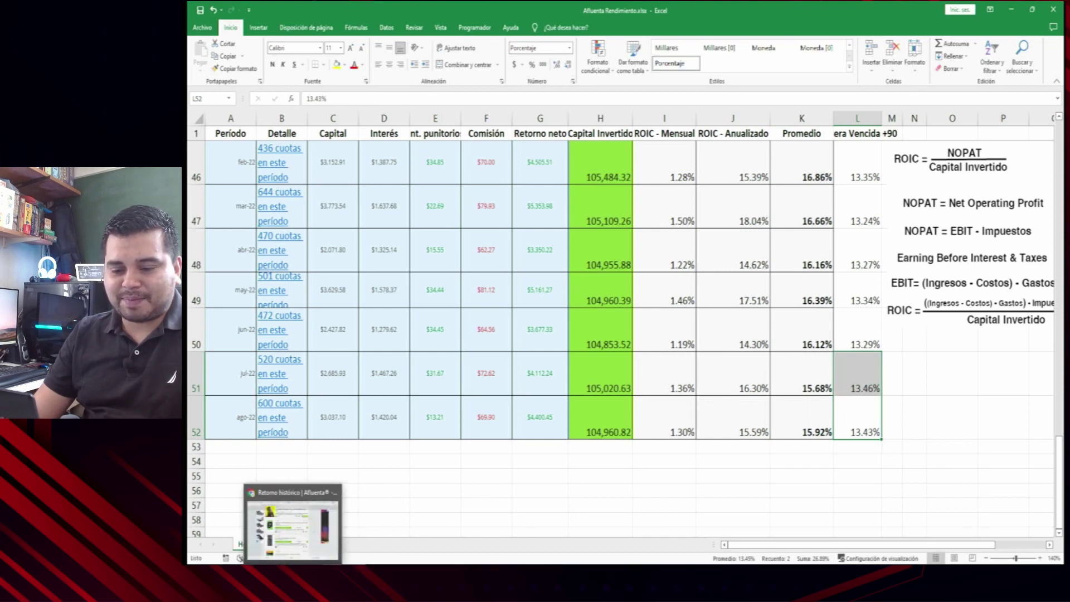
left_click(344, 523)
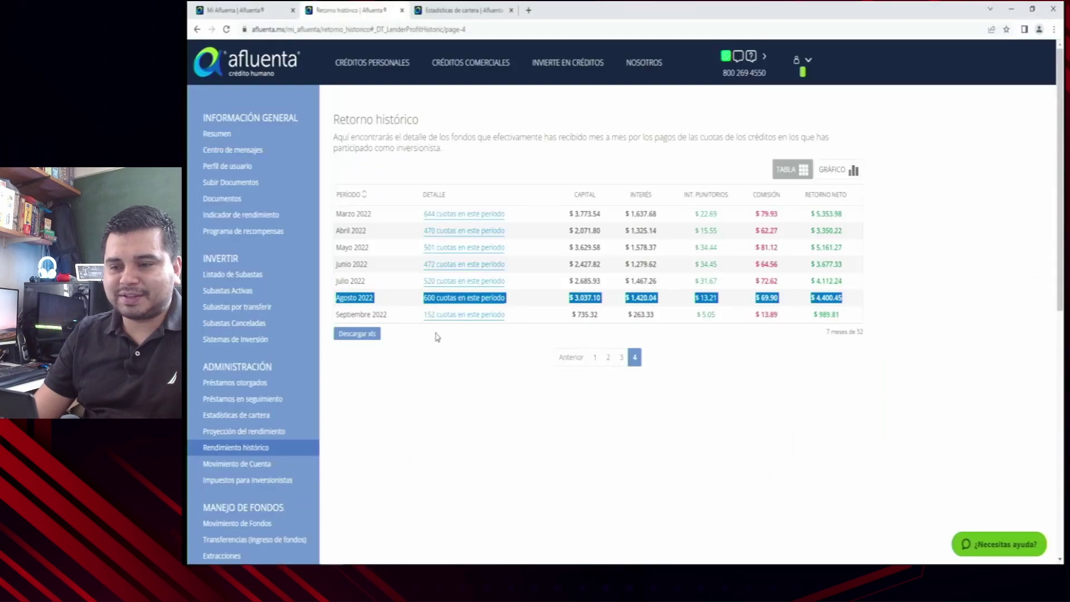
scroll(583, 385, "down", 8)
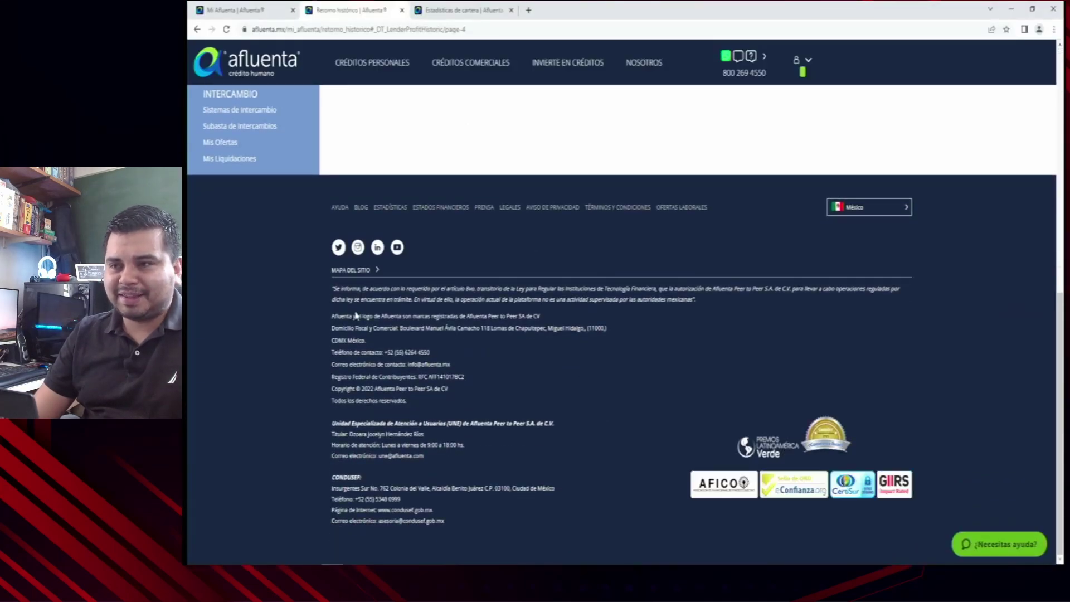
key("ctrl+plus")
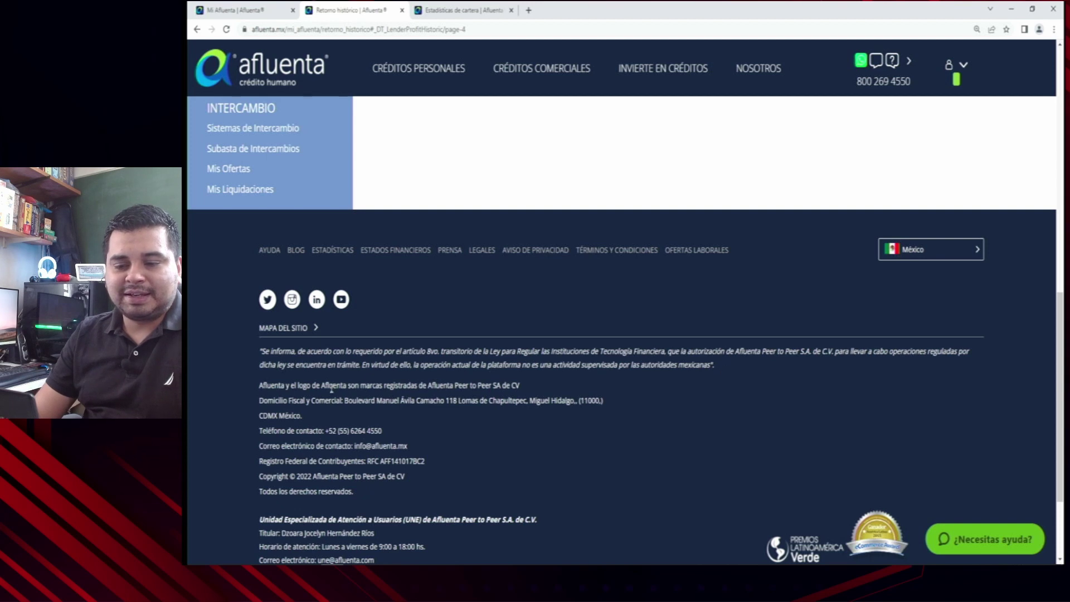
left_click_drag(259, 383, 365, 495)
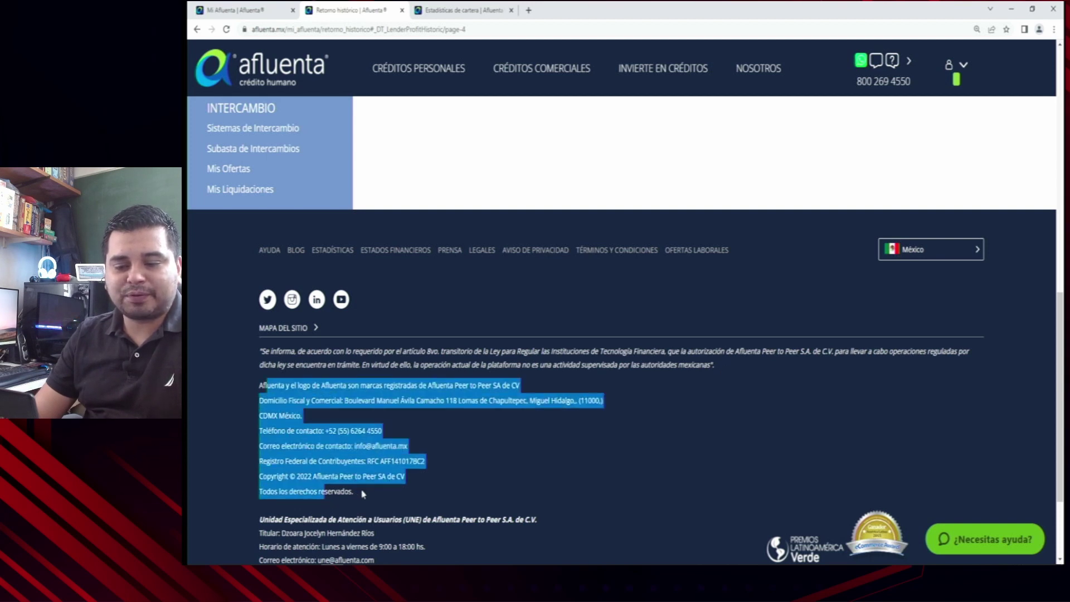
left_click(364, 493)
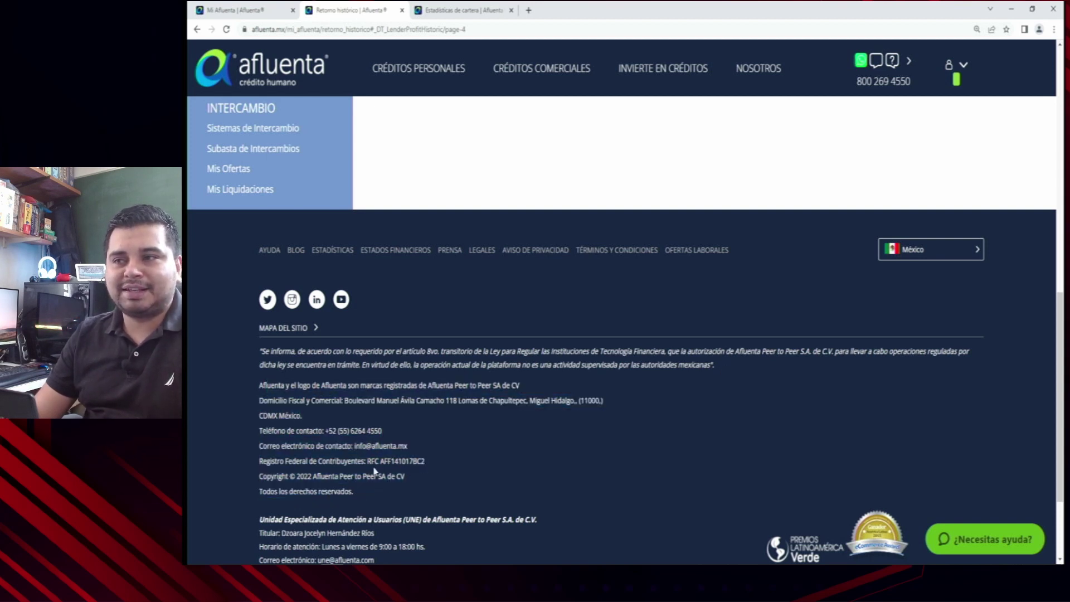